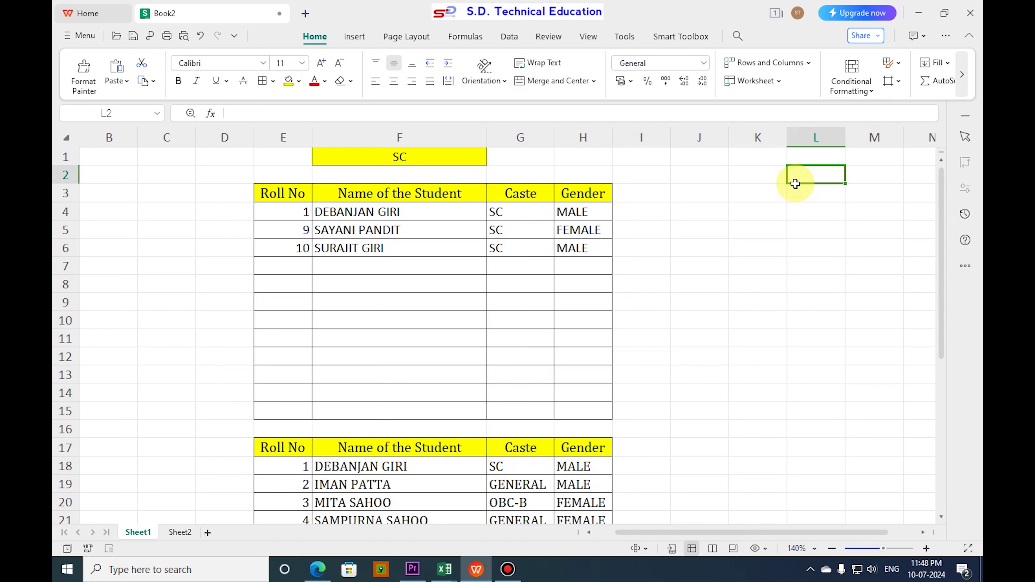
Select SC in the F1 caste drop-down on Sheet1 and compare the filtered list with the full student table
left_click(390, 162)
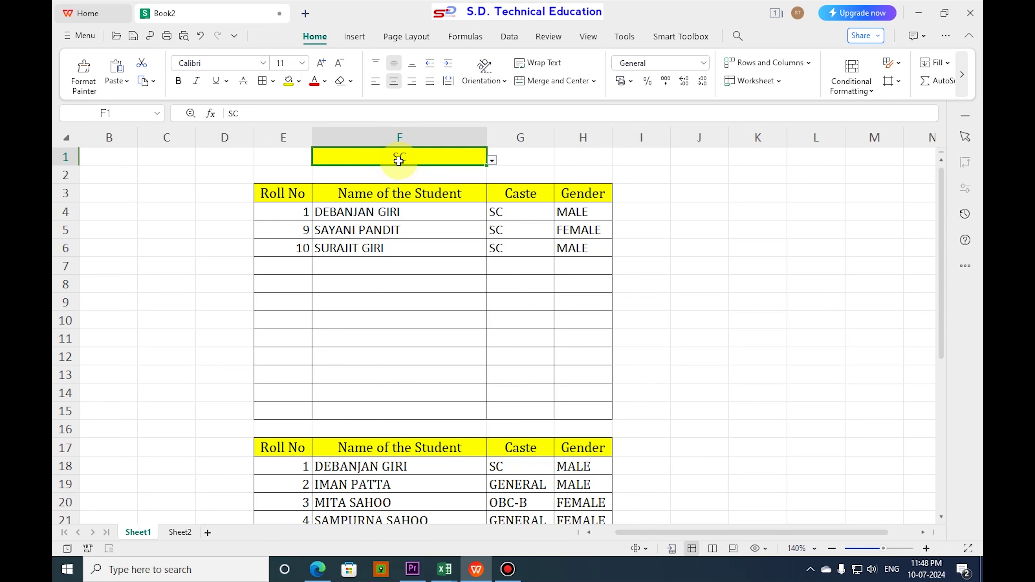
scroll(414, 346, "down", 4)
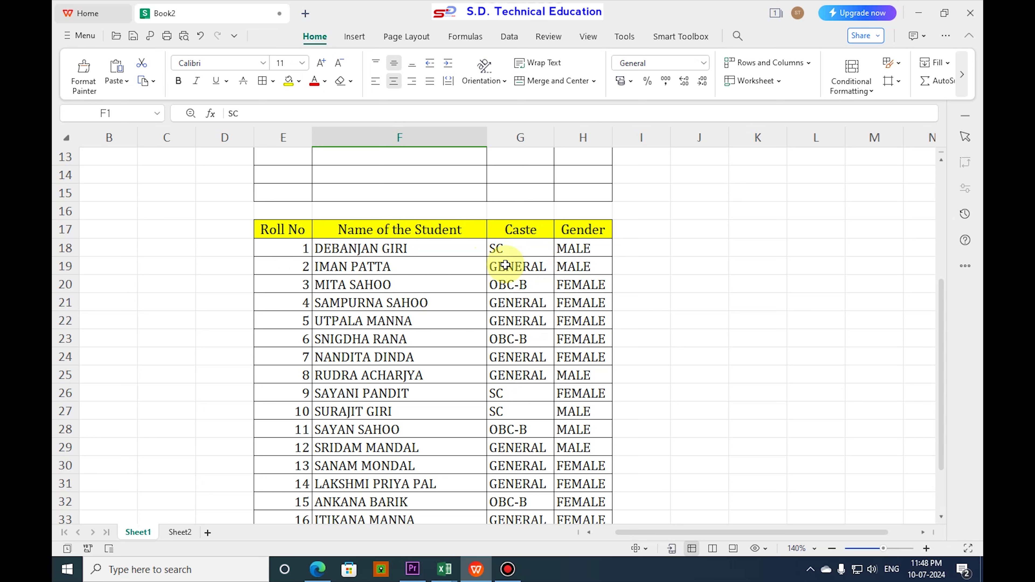
scroll(526, 335, "up", 3)
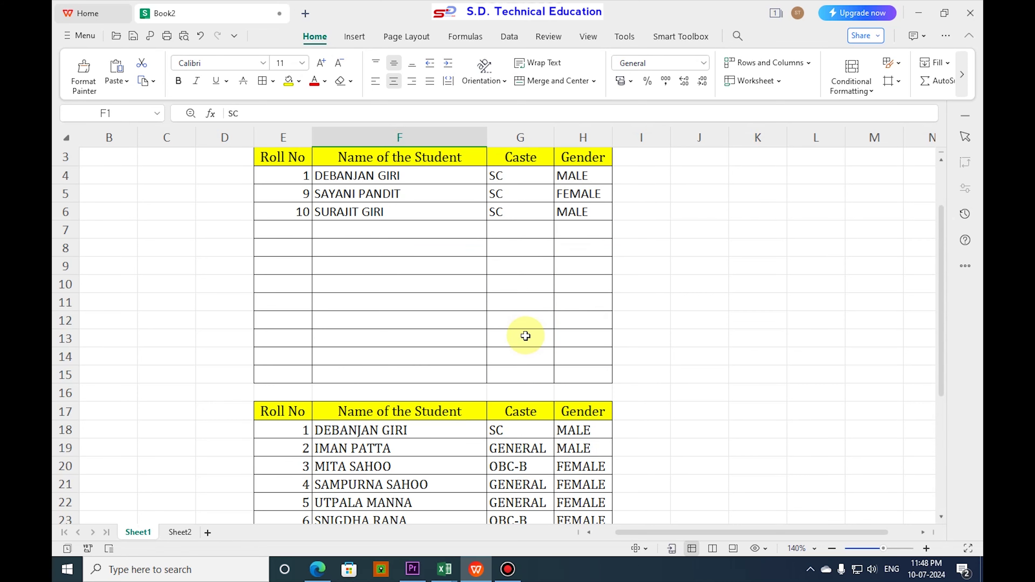
scroll(525, 335, "up", 1)
left_click(491, 162)
left_click(400, 179)
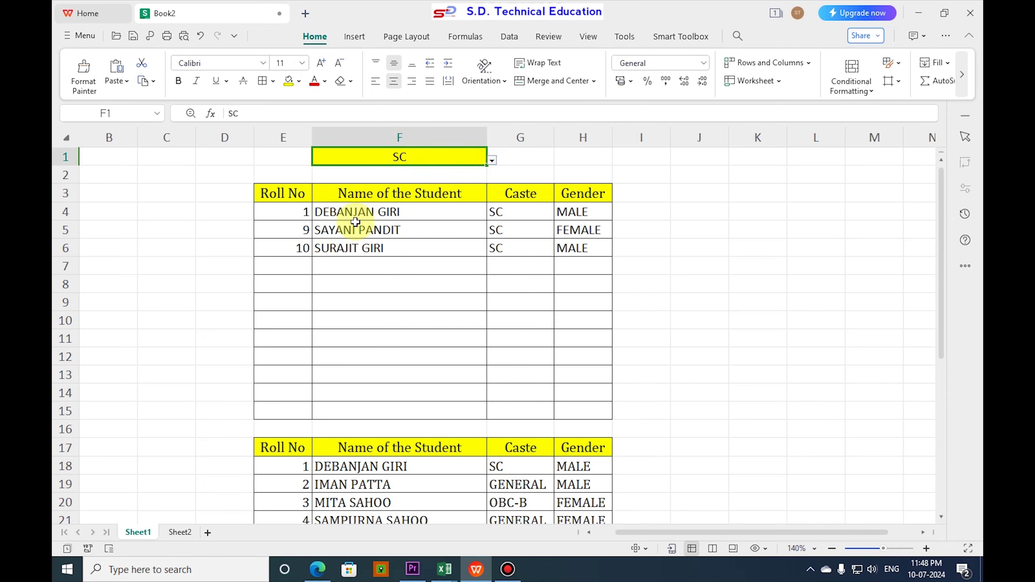
scroll(456, 485, "down", 2)
scroll(455, 465, "up", 2)
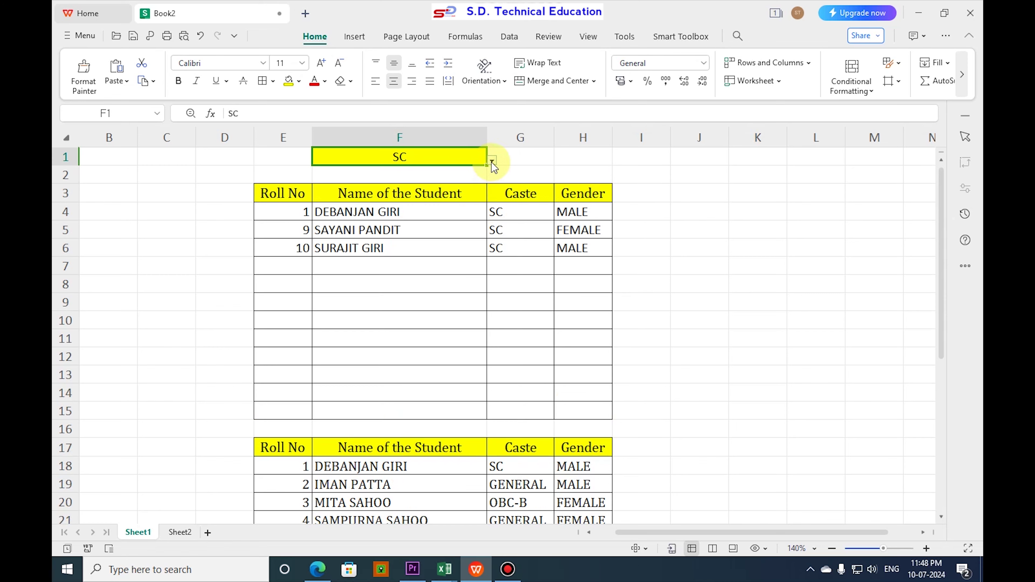
Set the F1 caste drop-down on Sheet1 to GENERAL, review the filtered list, and switch the selection to OBC-B
left_click(492, 163)
left_click(381, 198)
scroll(423, 484, "down", 2)
scroll(423, 484, "down", 3)
scroll(450, 439, "up", 5)
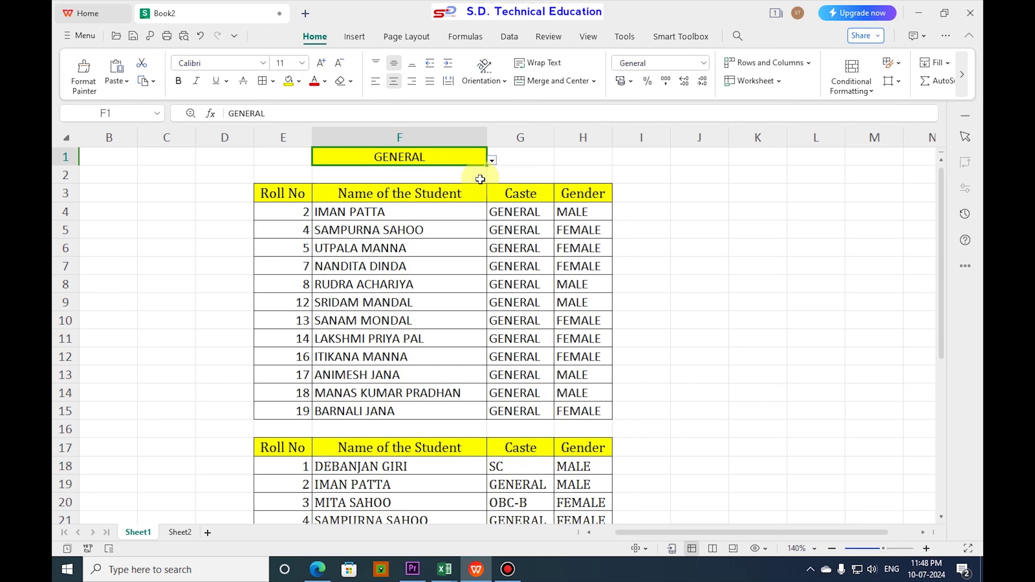
left_click(492, 160)
left_click(381, 220)
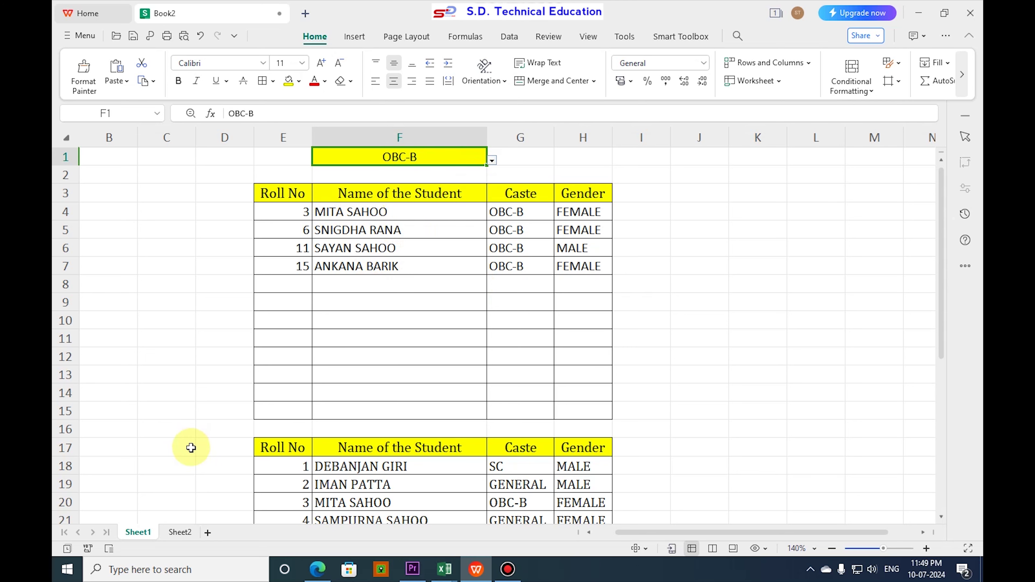
Open Sheet2 and review its empty results table and the full student table beneath it
left_click(180, 532)
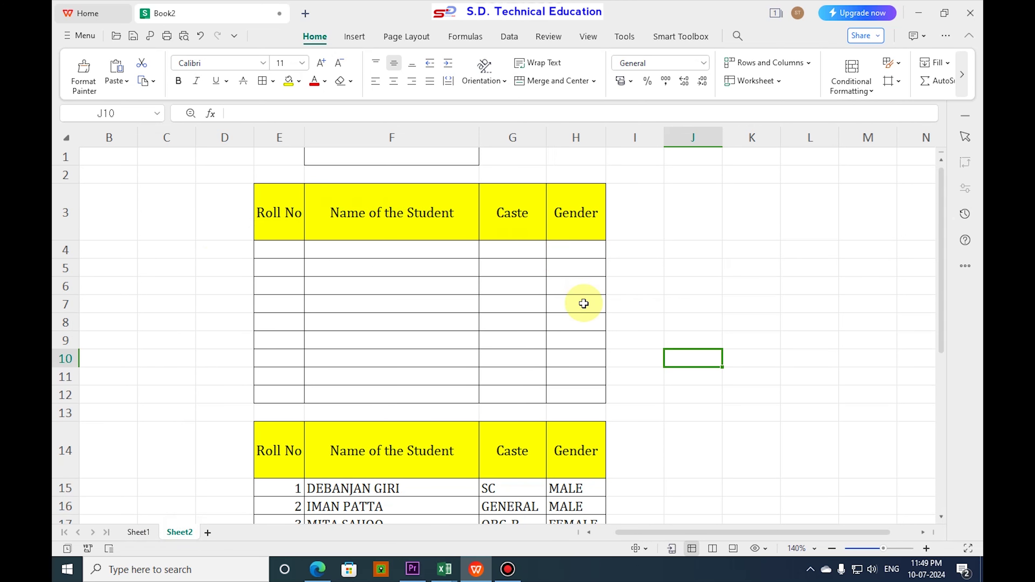
scroll(596, 406, "down", 2)
scroll(595, 406, "down", 6)
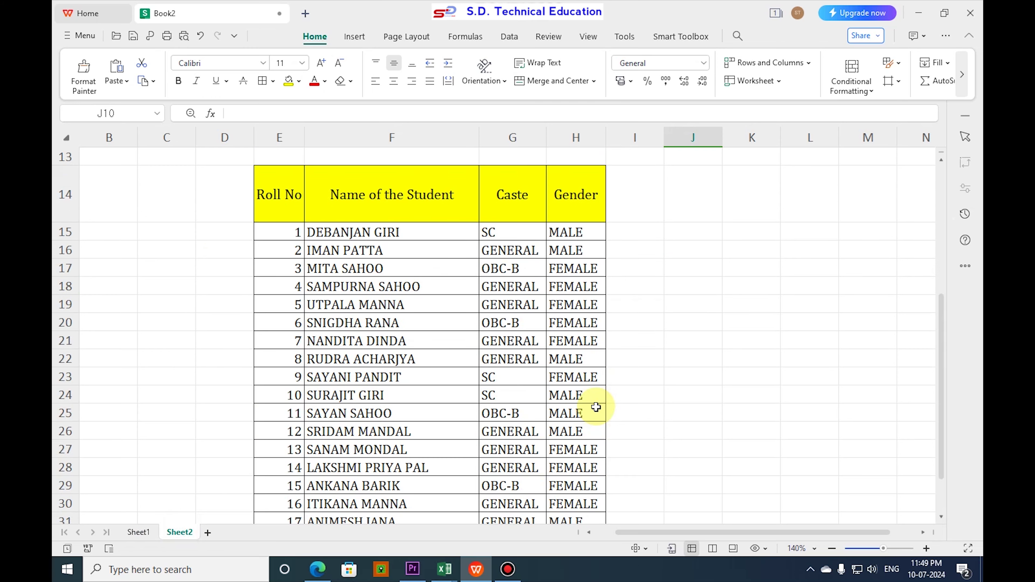
scroll(595, 409, "up", 3)
scroll(596, 411, "up", 5)
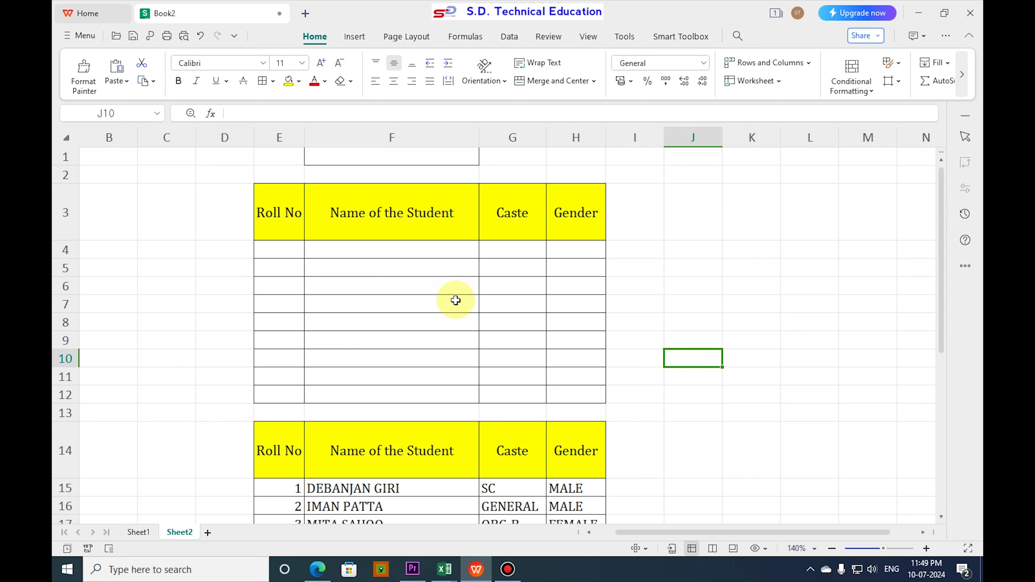
Add a List data validation to cell F1 of Sheet2 with the source SC,GENERAL,OBC-B
left_click(371, 157)
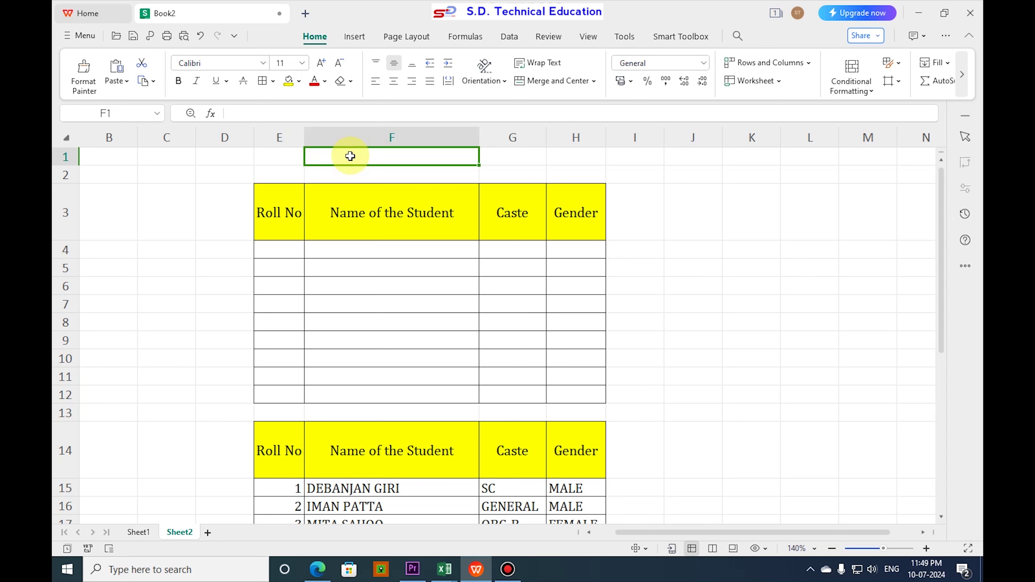
left_click(391, 169)
left_click(397, 159)
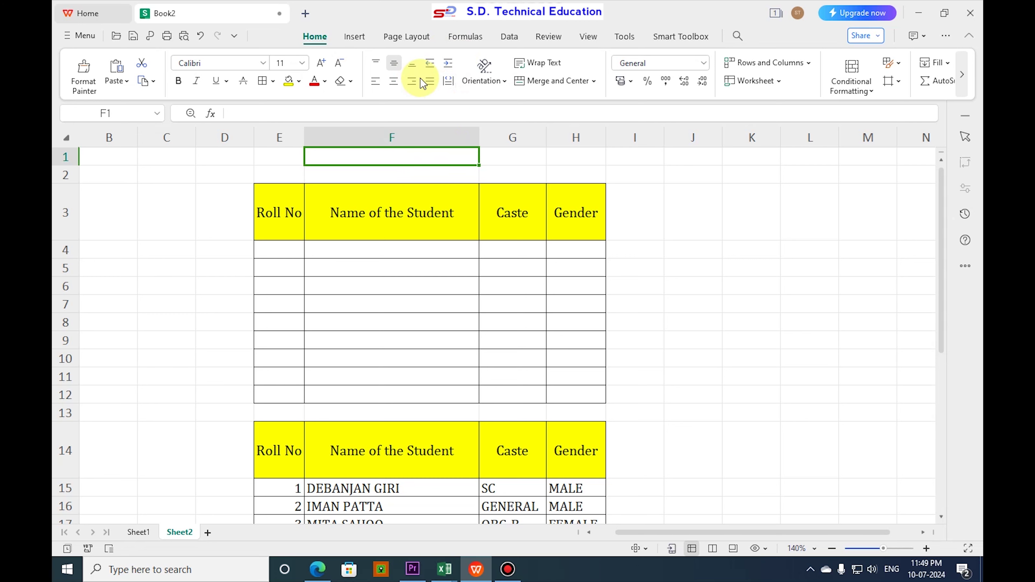
left_click(509, 38)
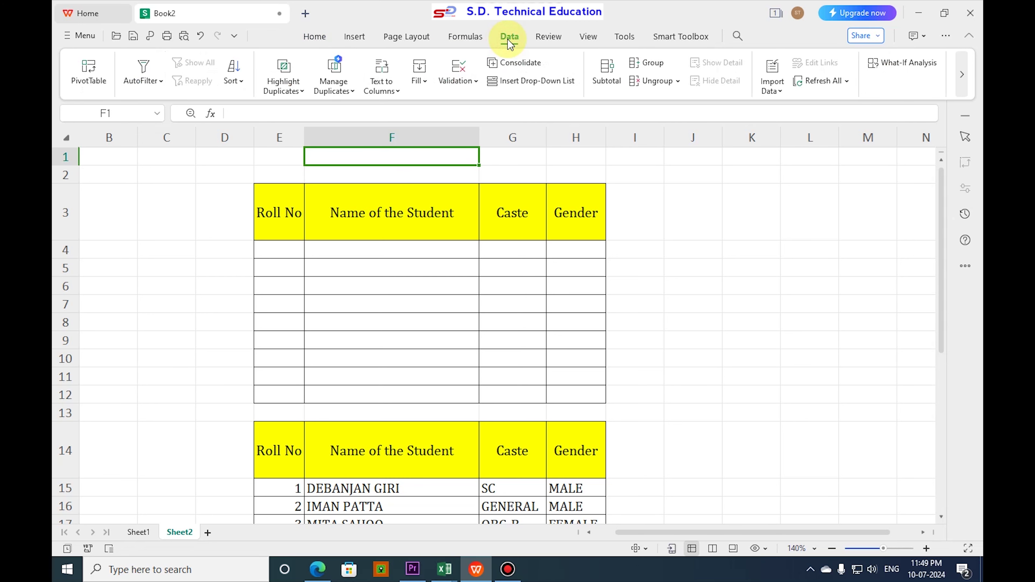
left_click(464, 82)
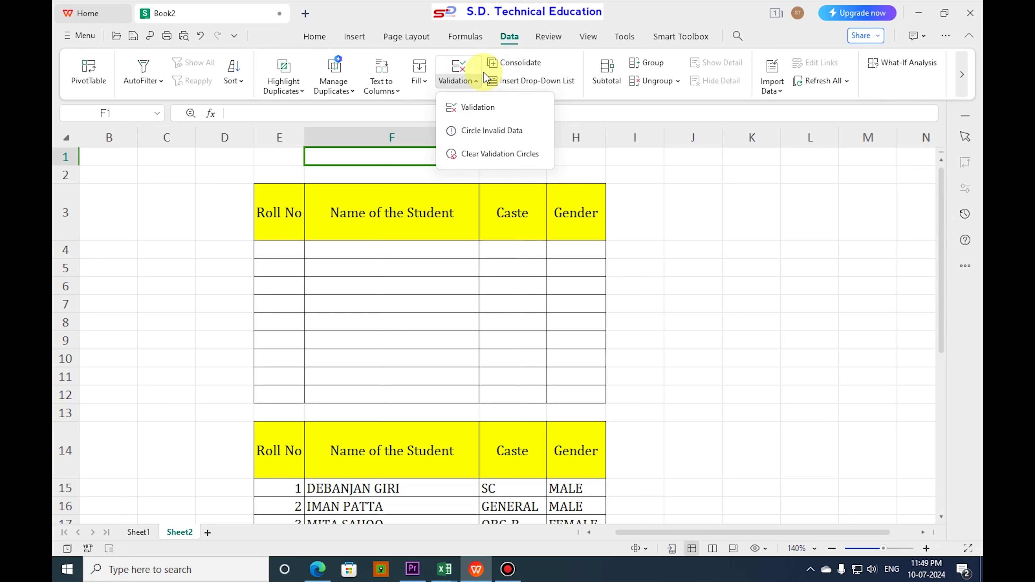
left_click(471, 107)
left_click_drag(490, 180, 634, 167)
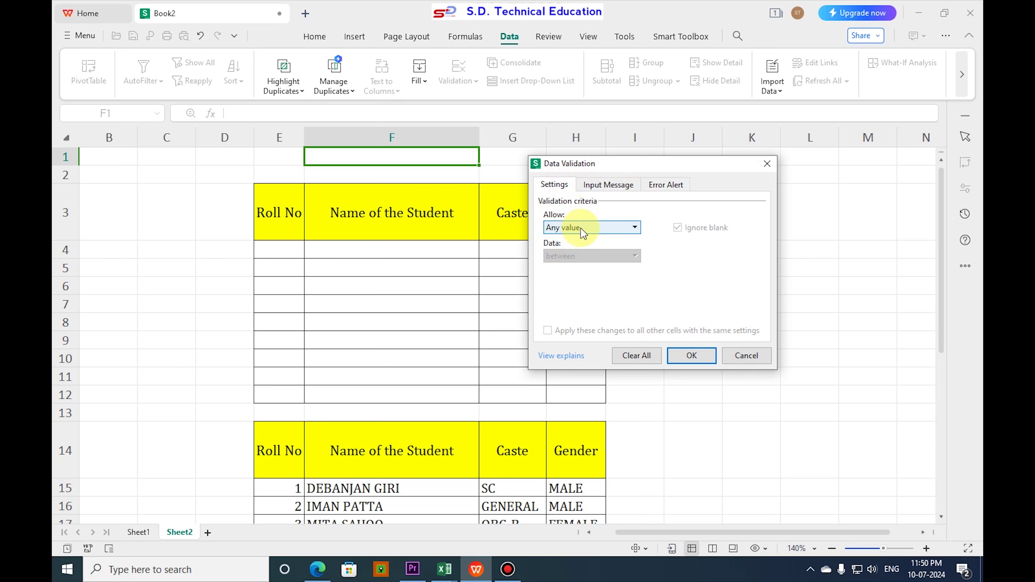
left_click(588, 229)
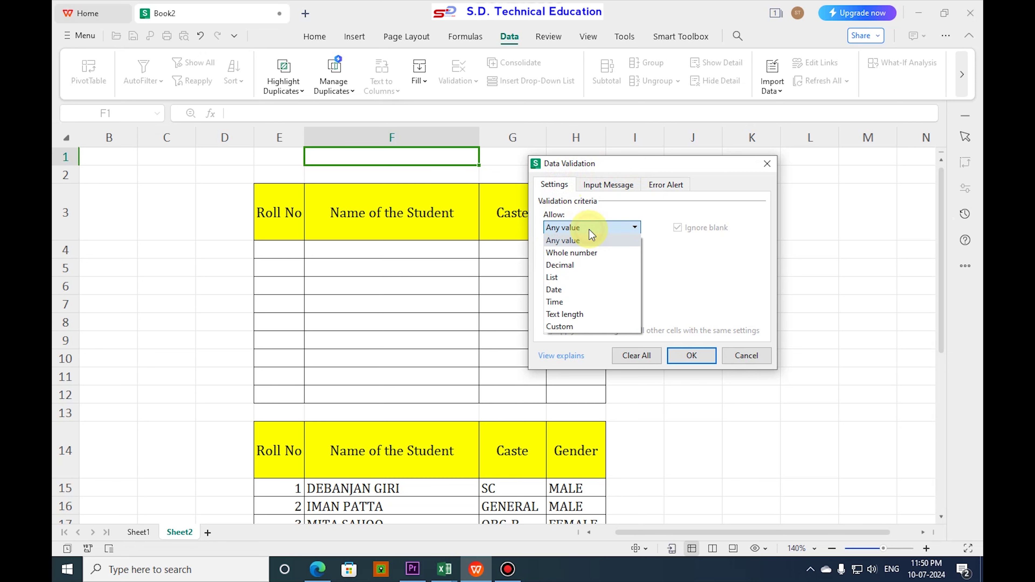
left_click(563, 280)
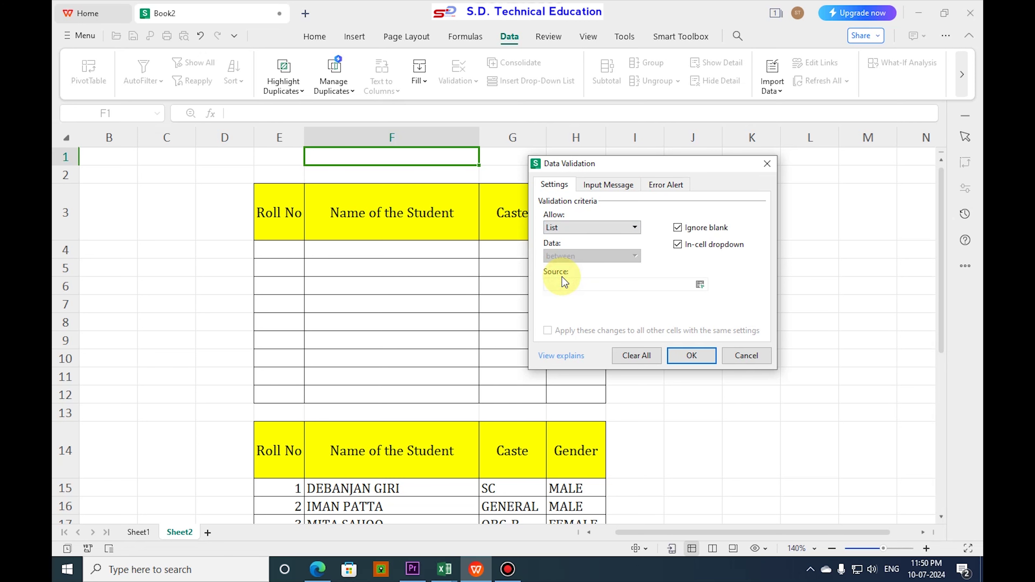
left_click(562, 284)
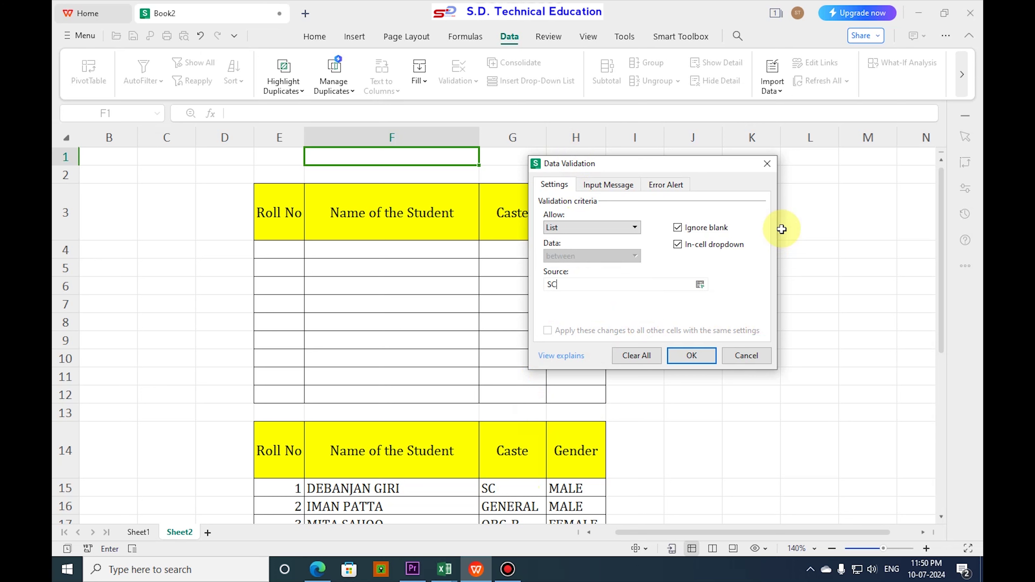
type("GENERAL,OBC-B")
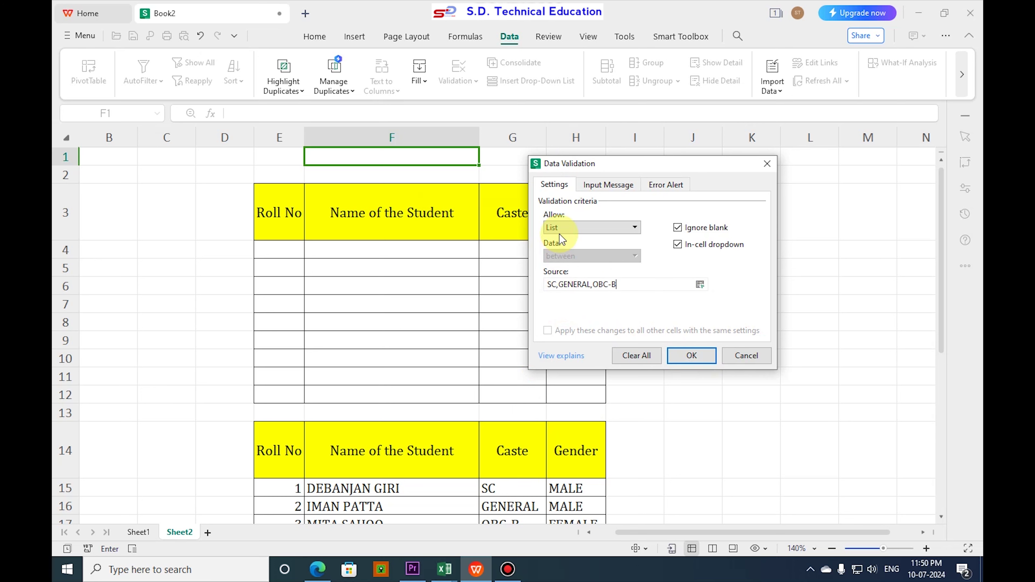
left_click(691, 356)
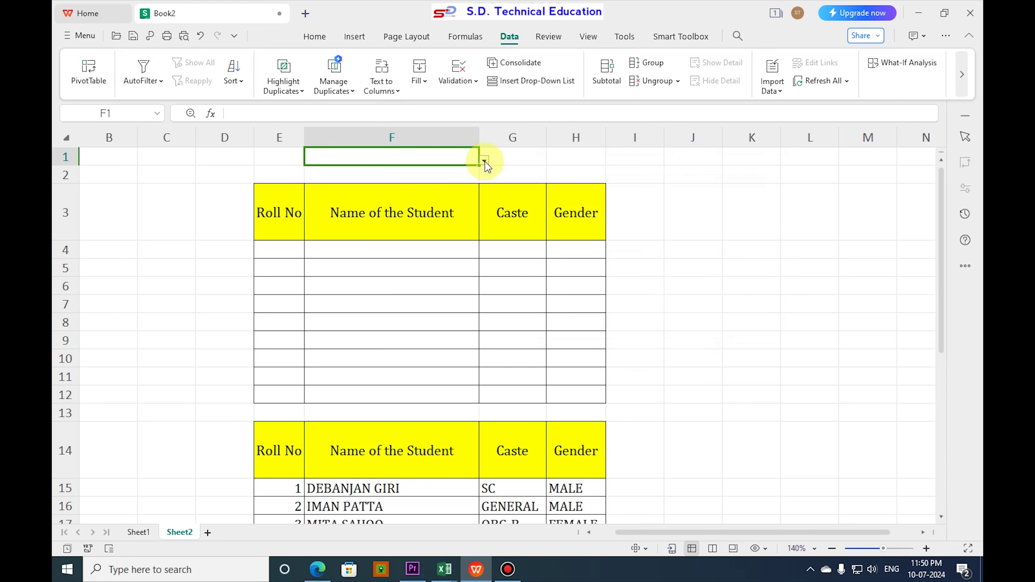
Test the new drop-down in F1 by choosing SC, GENERAL and OBC-B in turn, leaving OBC-B selected
left_click(485, 161)
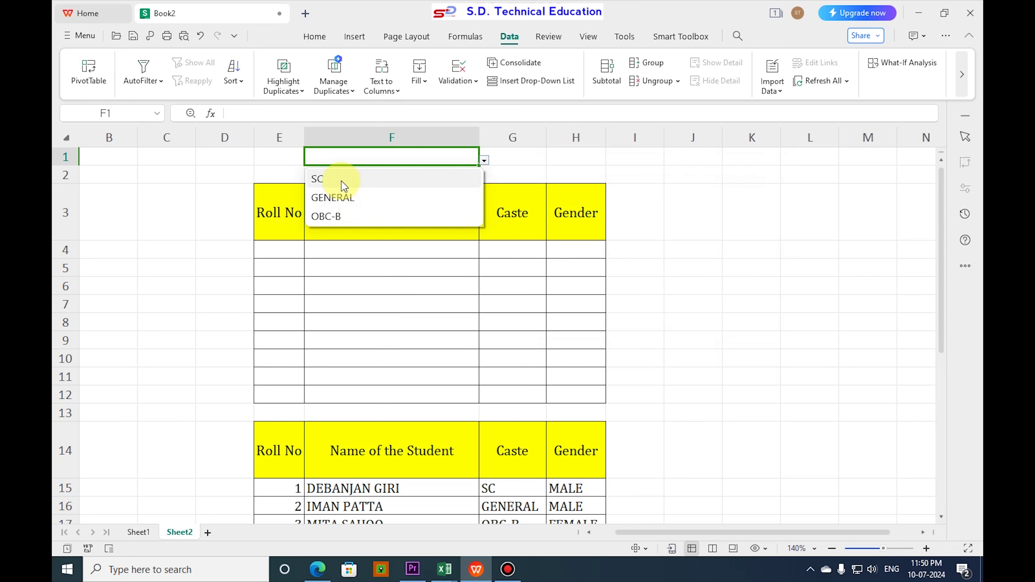
left_click(341, 181)
left_click(484, 161)
left_click(341, 199)
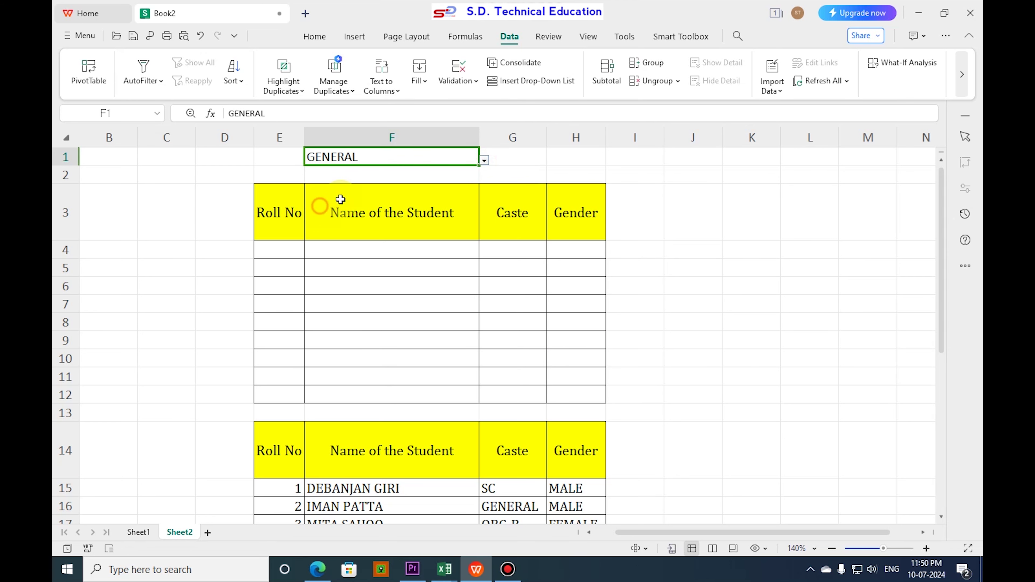
left_click(484, 161)
left_click(374, 214)
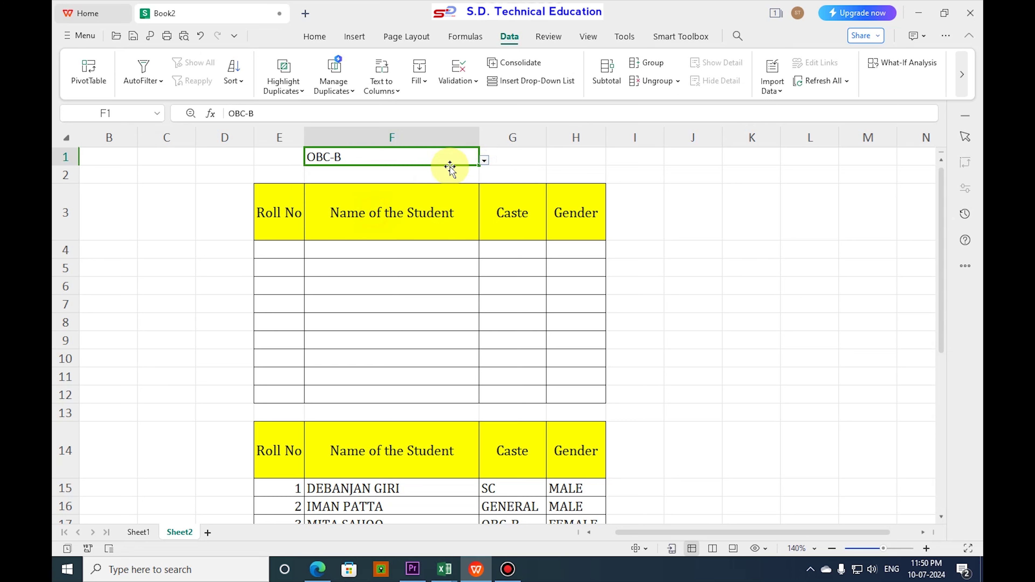
left_click(484, 161)
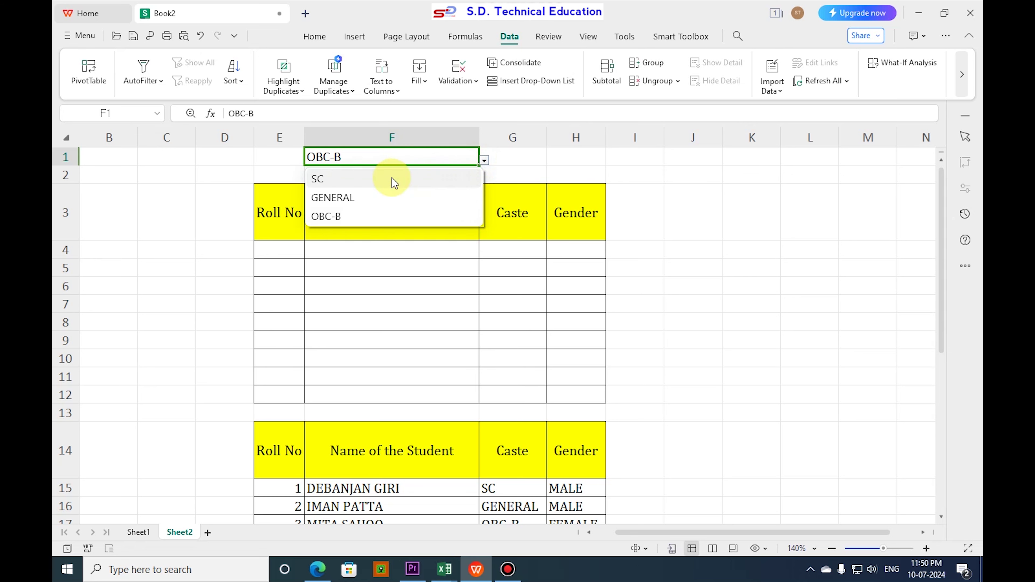
left_click(484, 158)
scroll(337, 333, "down", 1)
scroll(353, 349, "up", 1)
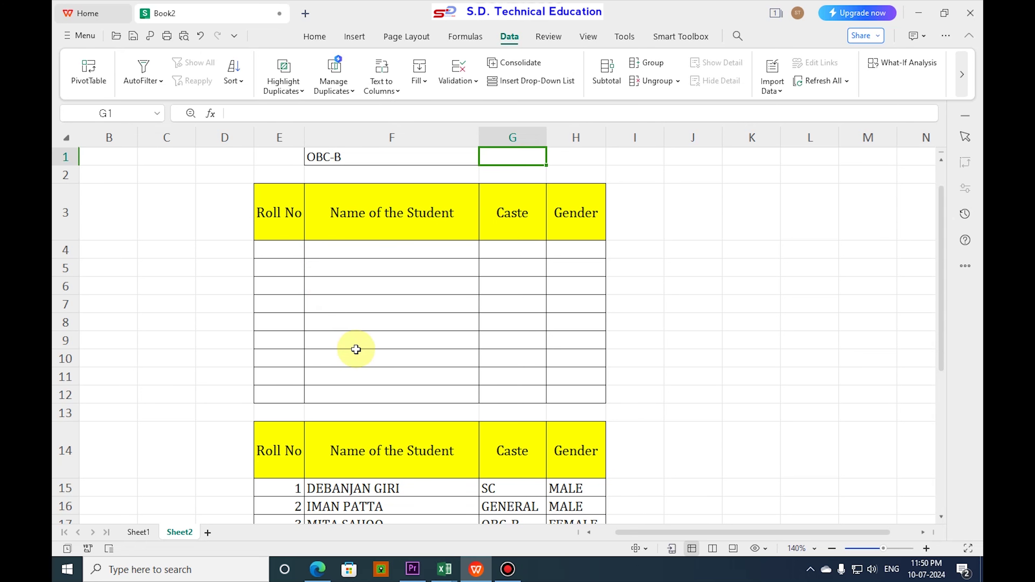
Start a FILTER formula in E4 with the student data range E15:H33 as its array argument
left_click(275, 251)
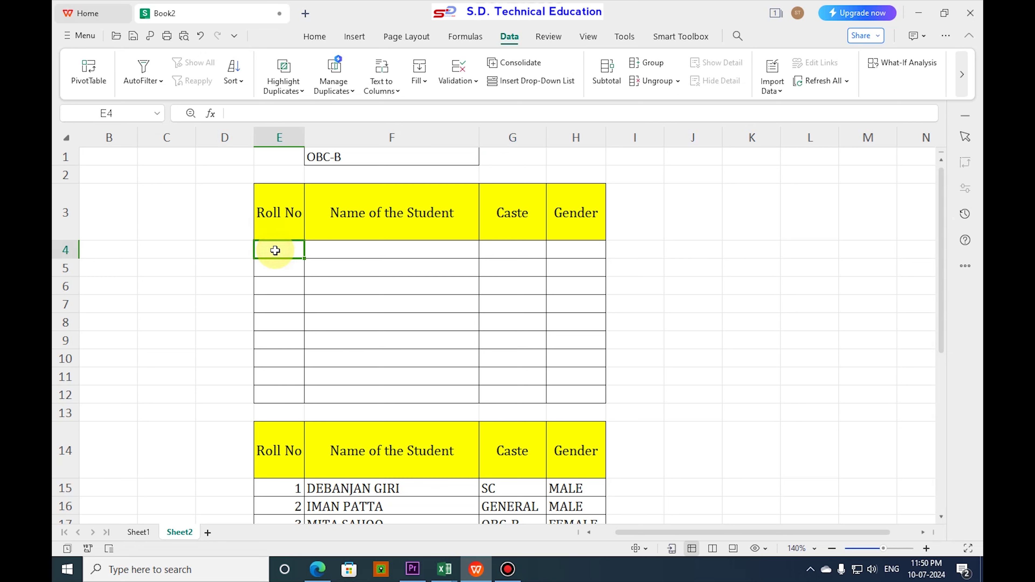
type("=")
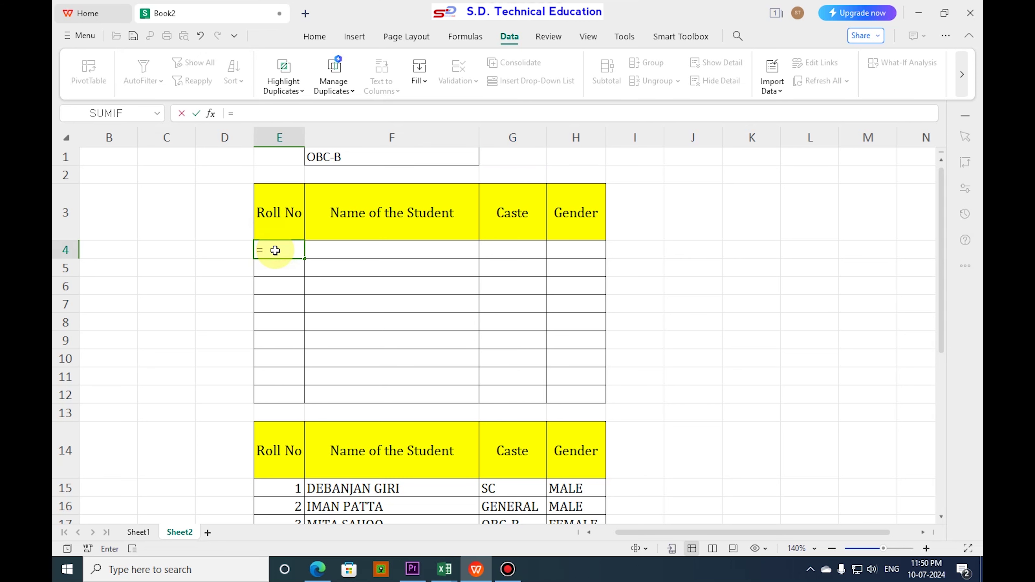
type("FILTER")
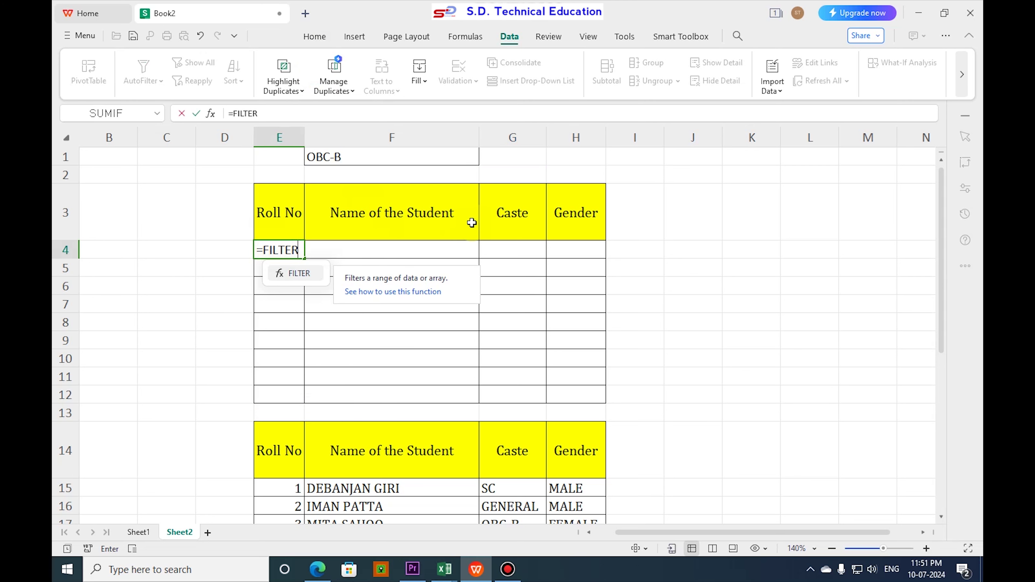
type("(")
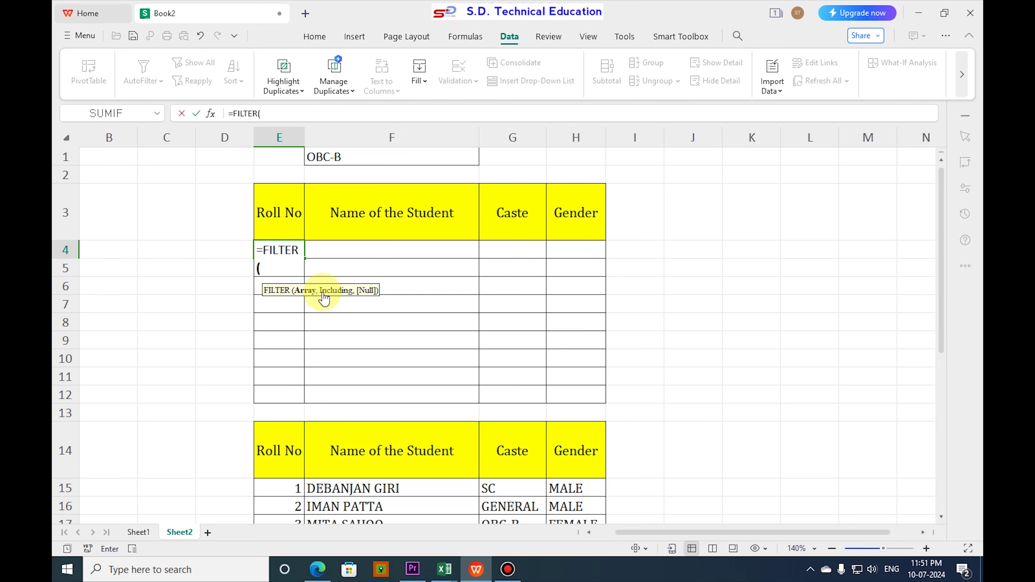
scroll(570, 374, "down", 2)
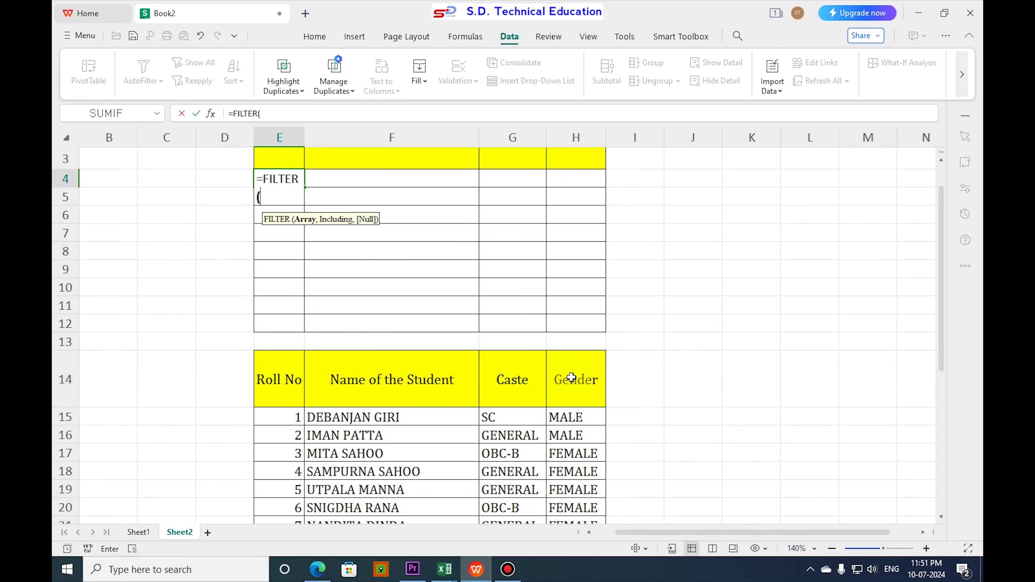
mouse_move(281, 342)
left_mouse_down()
mouse_move(444, 448)
mouse_move(284, 338)
mouse_move(295, 358)
mouse_move(370, 397)
mouse_move(529, 522)
mouse_move(579, 522)
mouse_move(582, 481)
left_mouse_up()
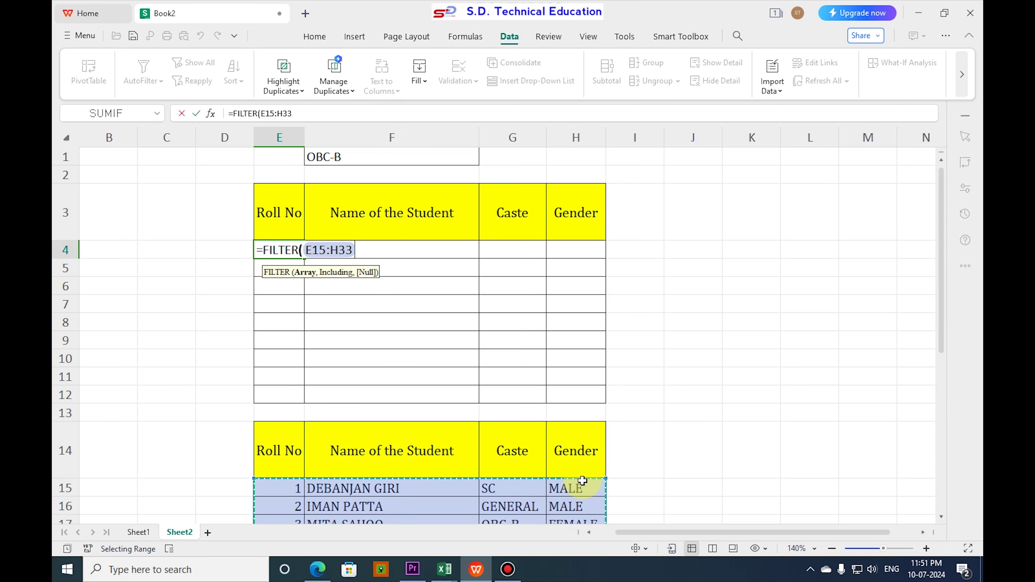
type(",")
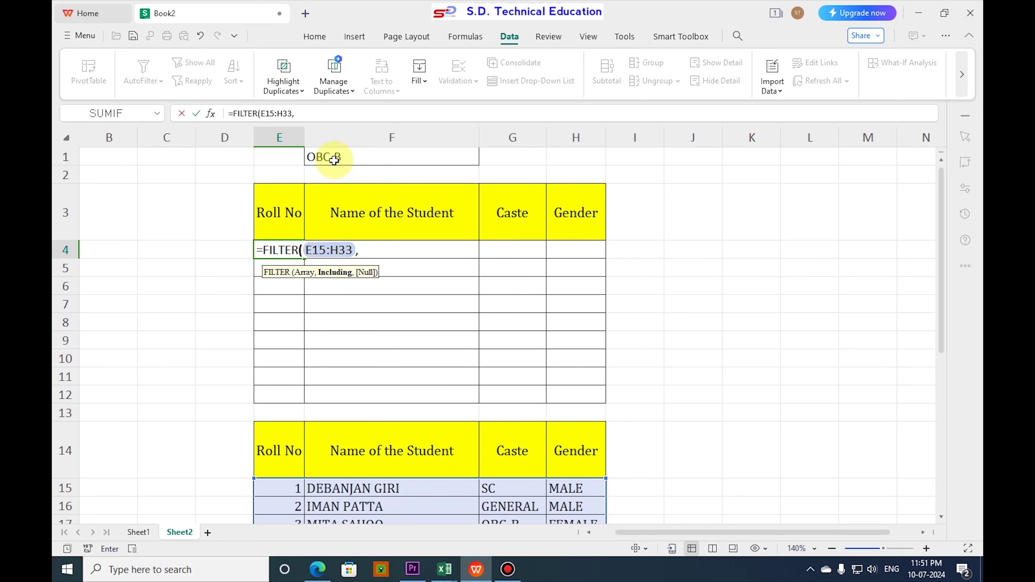
Add the Caste column range G15:G33 as the start of the FILTER formula's include argument
scroll(530, 387, "down", 4)
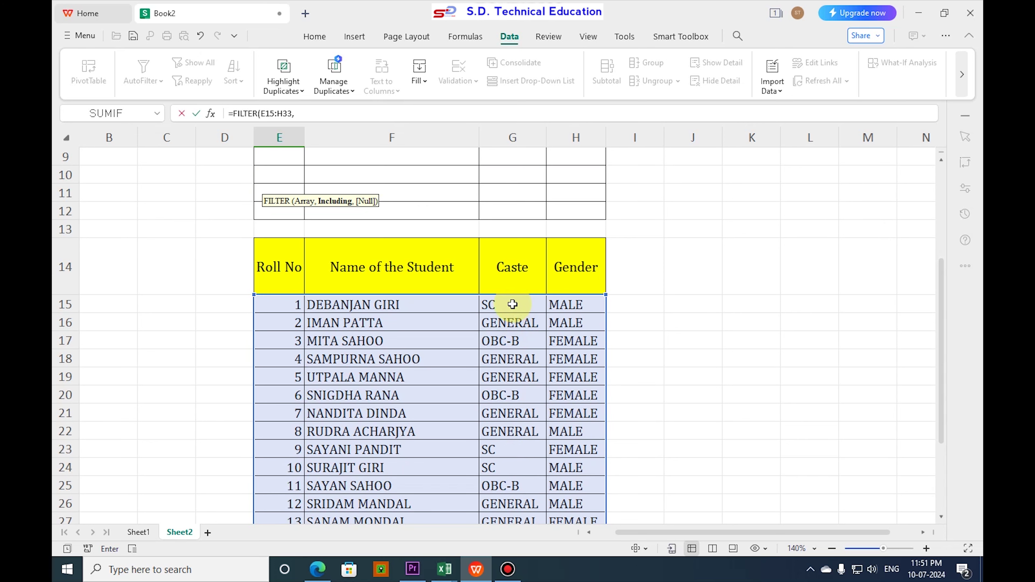
left_click_drag(510, 306, 513, 518)
scroll(513, 489, "up", 1)
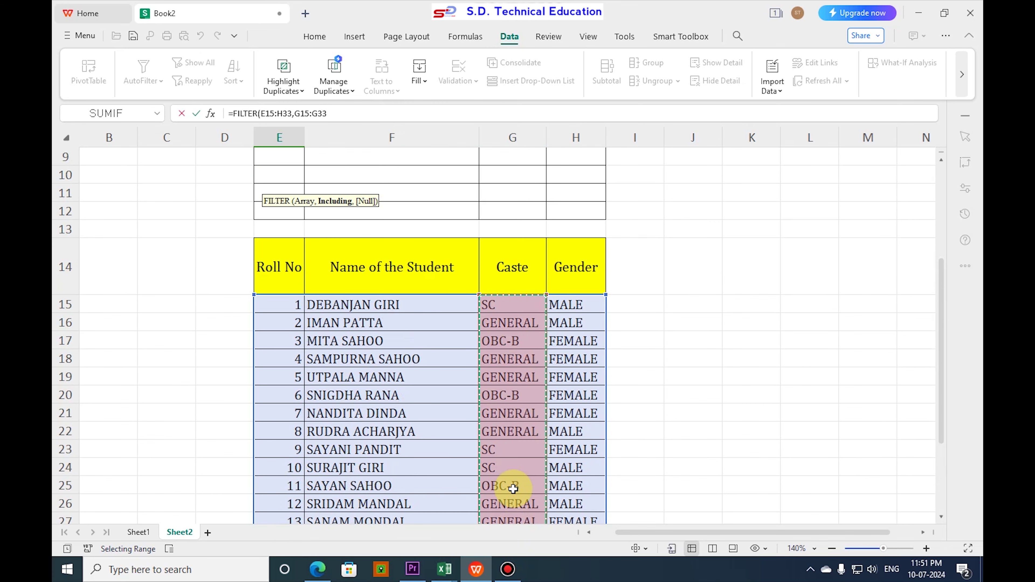
scroll(522, 357, "up", 1)
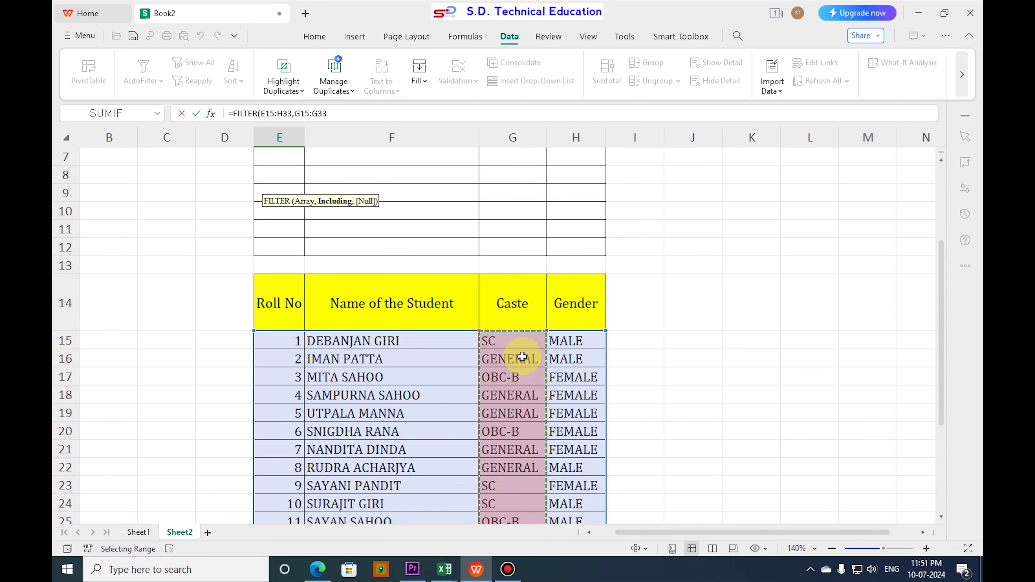
scroll(522, 357, "up", 2)
scroll(535, 394, "down", 1)
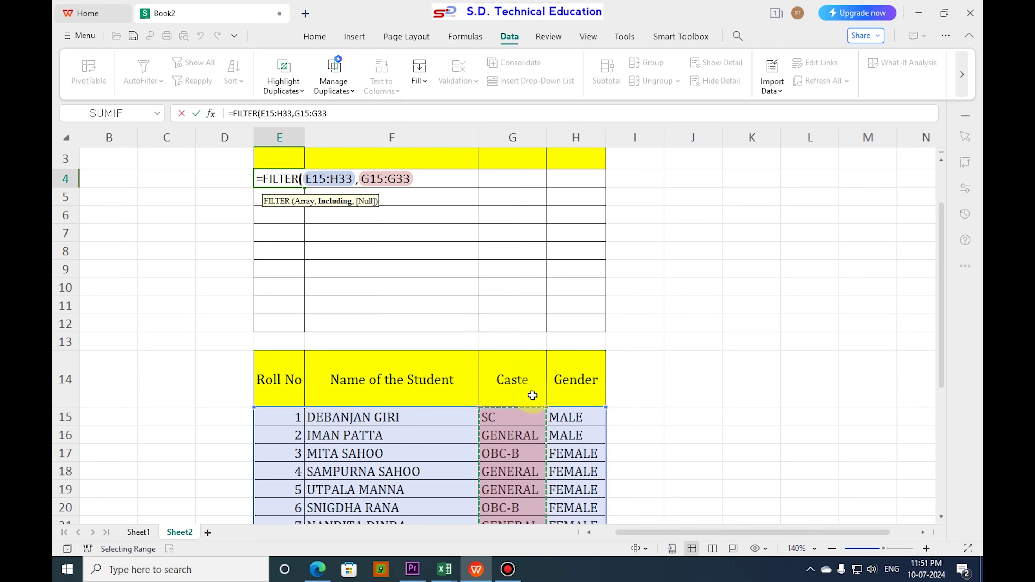
scroll(465, 317, "up", 2)
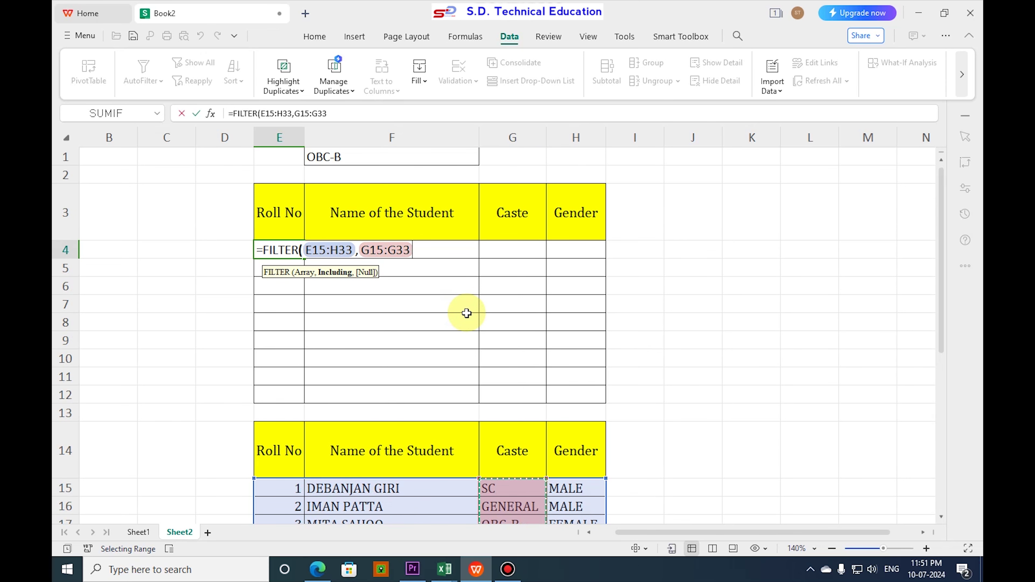
Complete the include condition as G15:G33=F1, close the FILTER formula and enter it in E4
type("=")
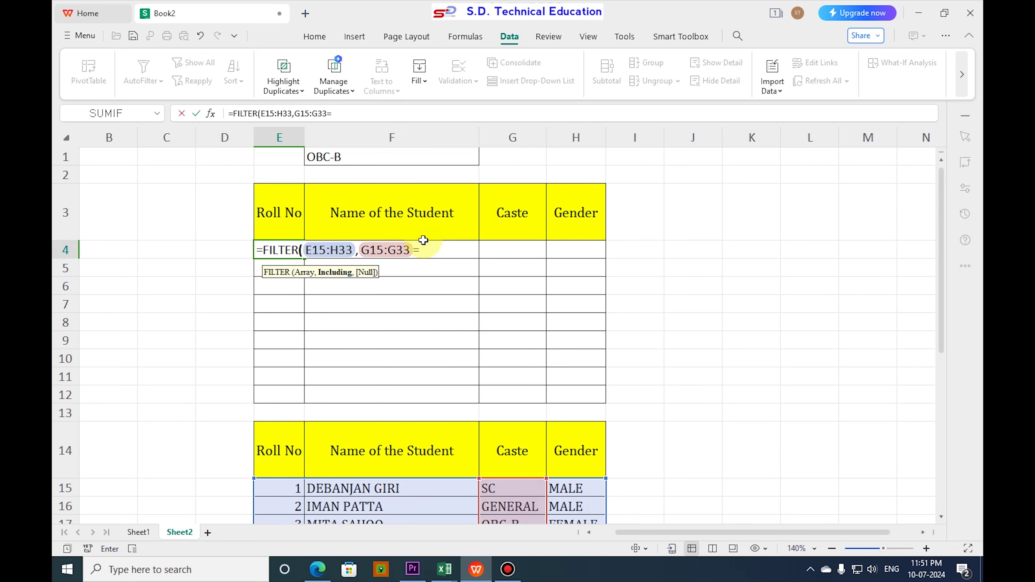
left_click(357, 161)
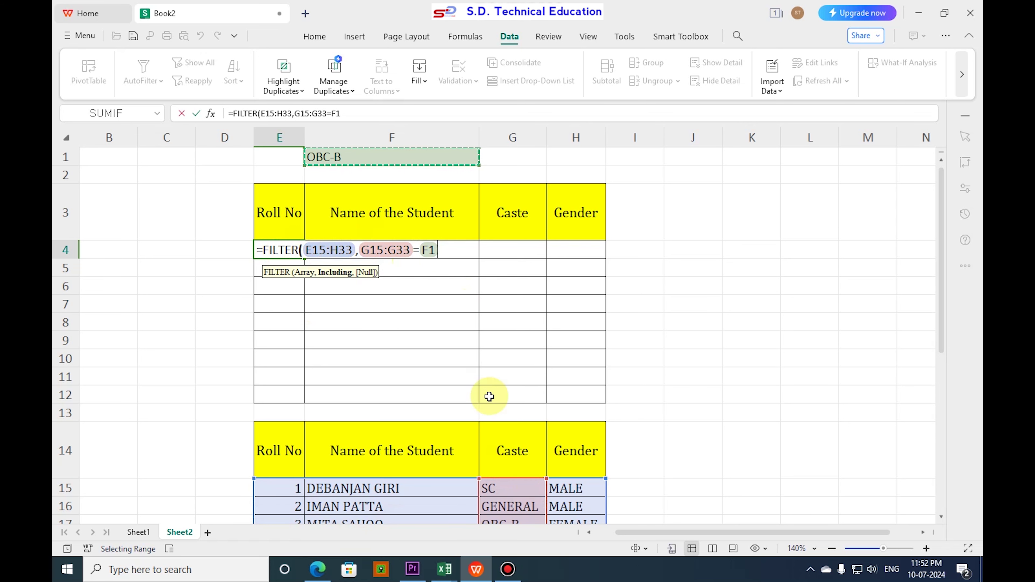
scroll(524, 484, "down", 1)
scroll(524, 484, "up", 1)
scroll(511, 493, "down", 2)
scroll(512, 493, "up", 2)
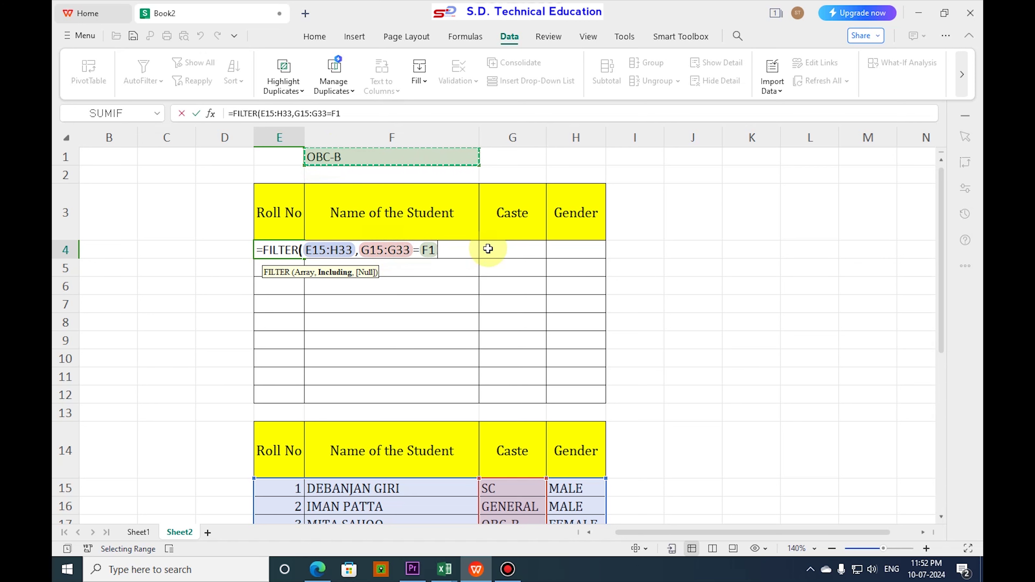
type(")")
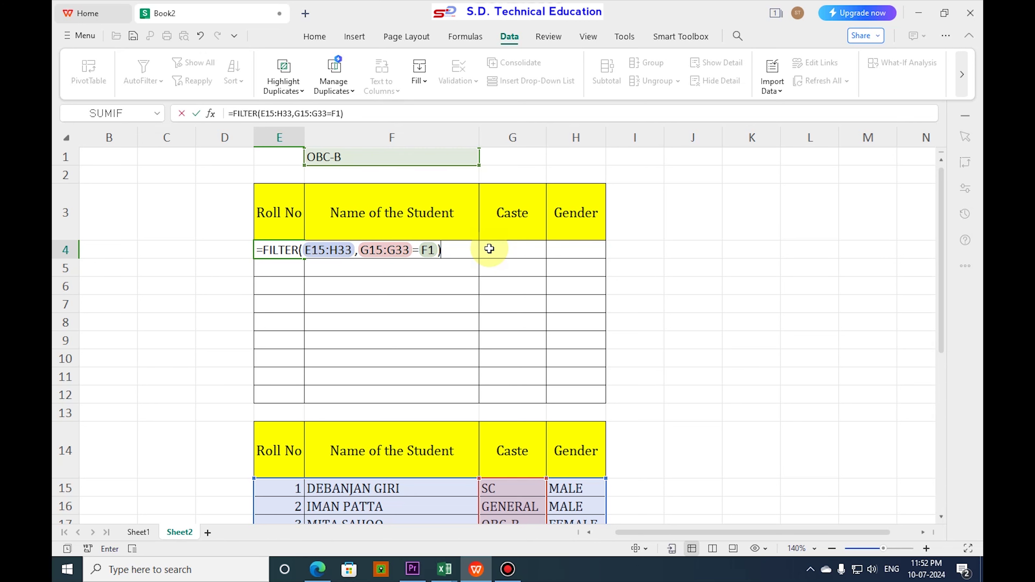
key("Return")
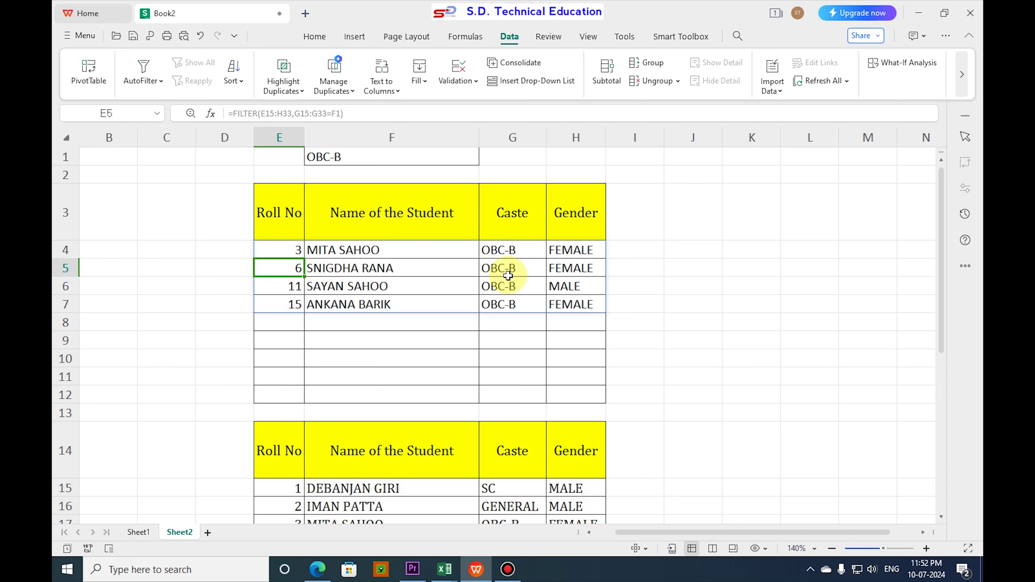
Fill the drop-down cell F1 with yellow and centre its text horizontally
left_click(388, 153)
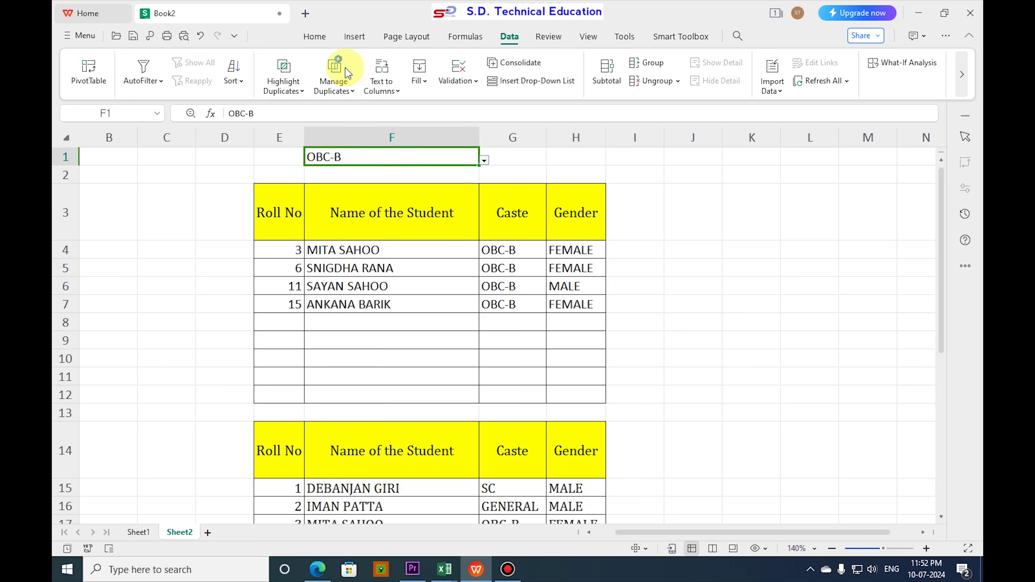
left_click(314, 37)
left_click(288, 81)
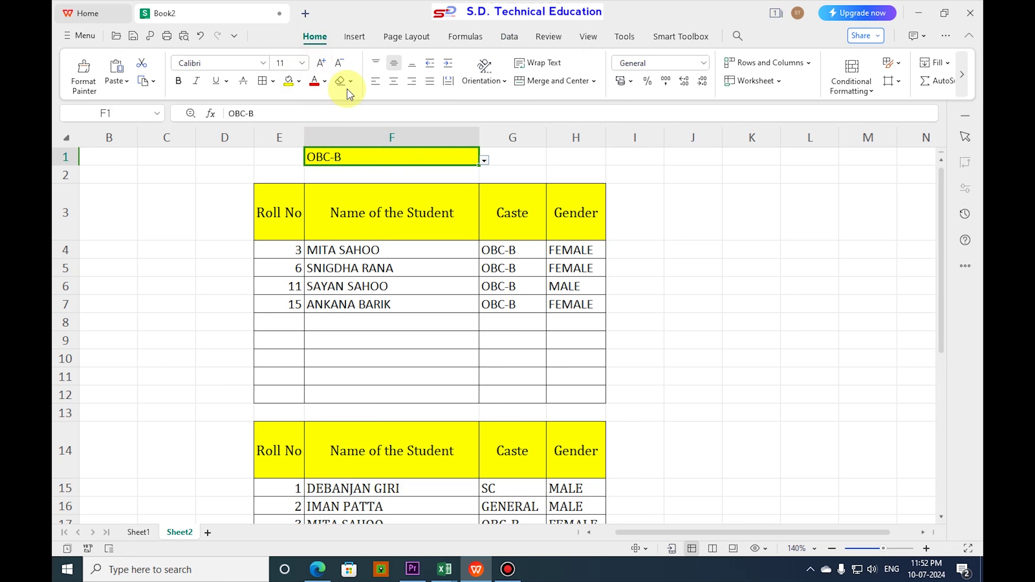
left_click(393, 80)
Choose SC in the F1 drop-down and check the filtered rows against the SC students in the full table
left_click(485, 162)
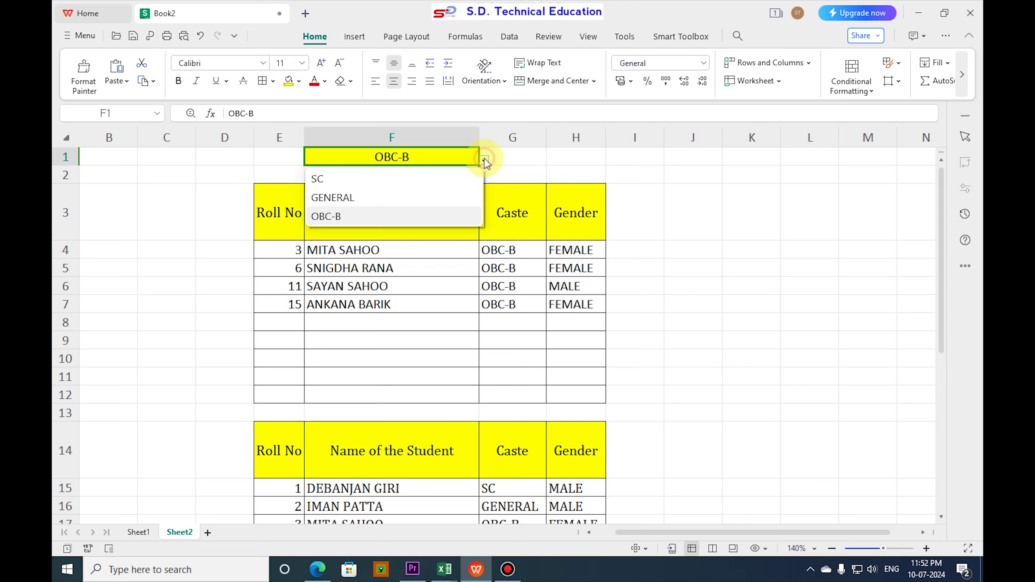
left_click(417, 171)
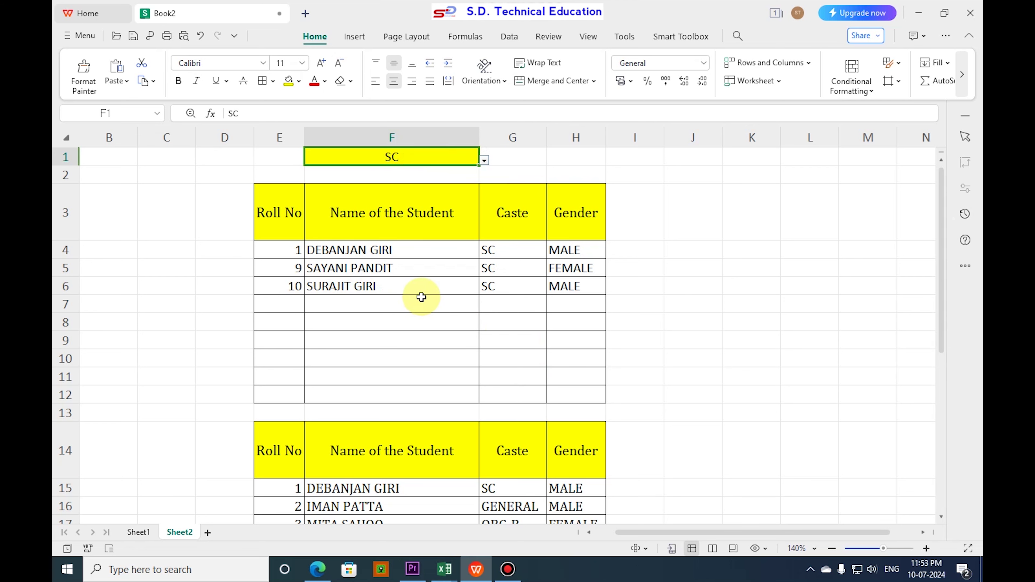
scroll(455, 324, "down", 2)
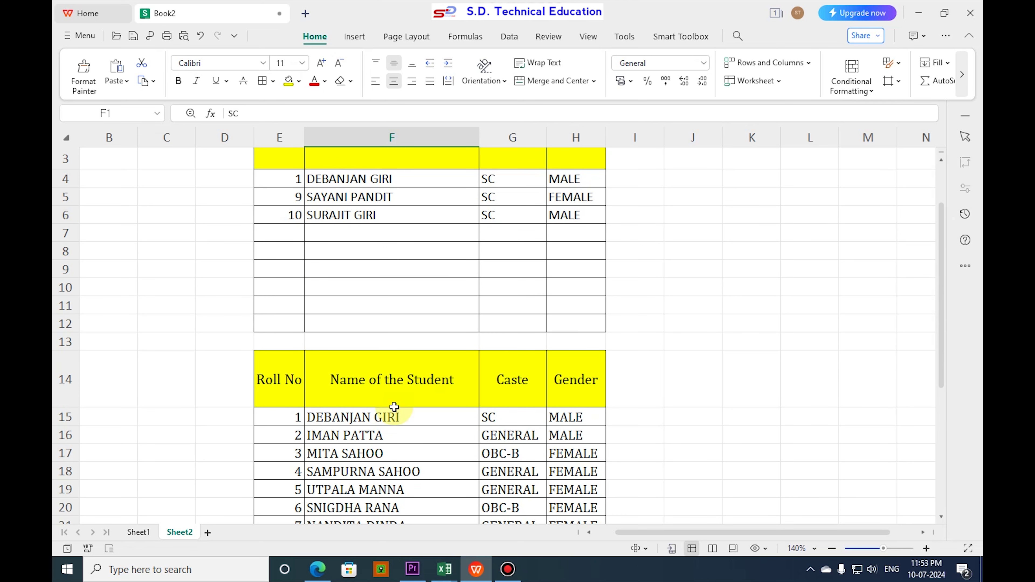
left_click(422, 417)
left_click(513, 417)
scroll(514, 428, "down", 3)
left_click(515, 446)
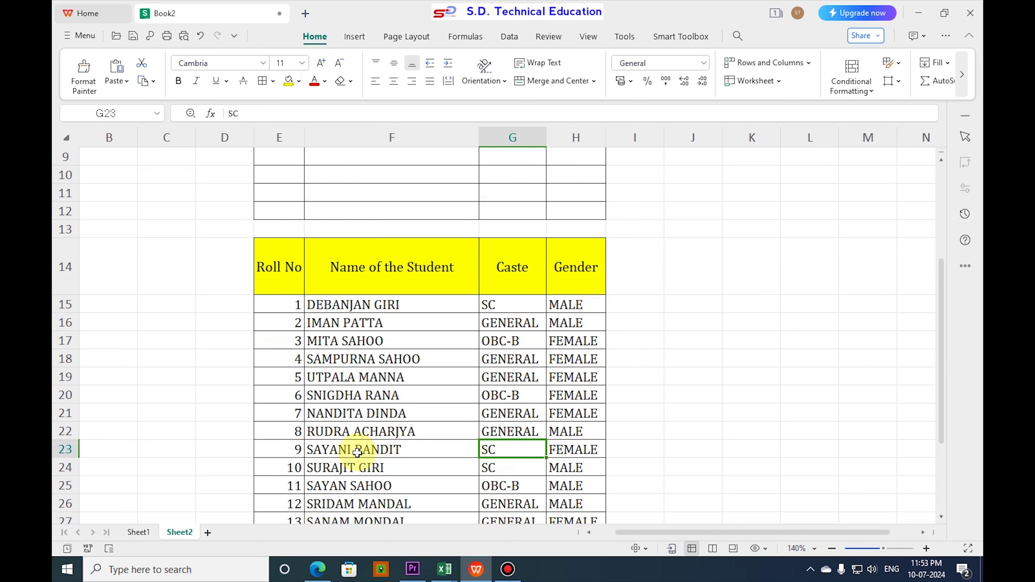
left_click(375, 449)
scroll(381, 449, "up", 4)
left_click(366, 236)
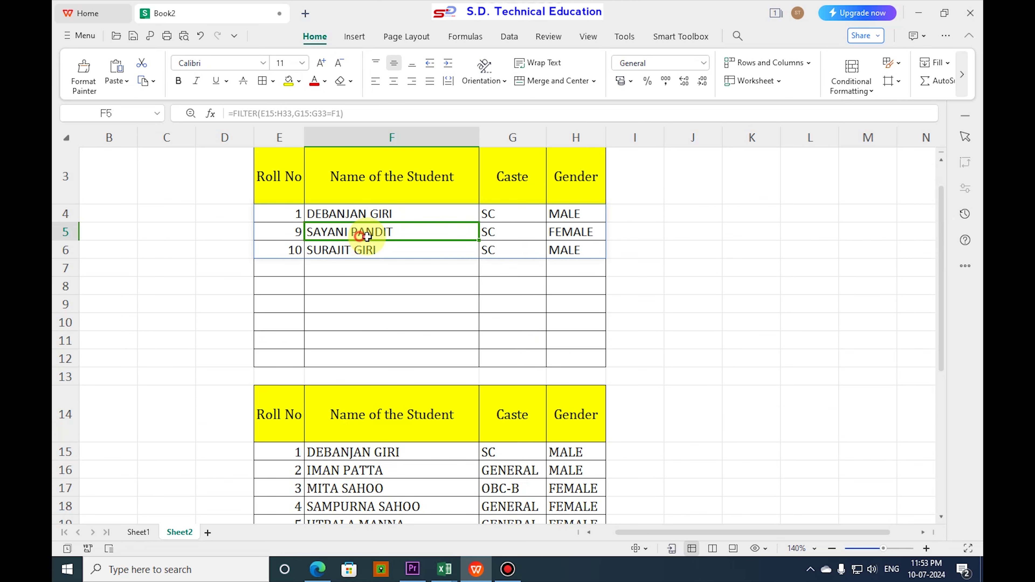
left_click(495, 232)
scroll(426, 312, "down", 2)
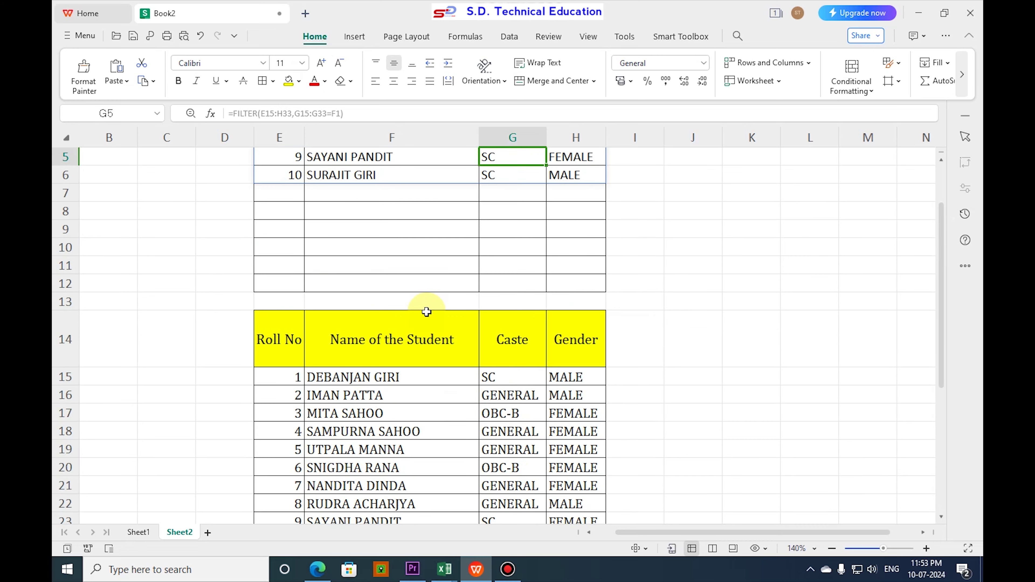
scroll(473, 455, "down", 3)
left_click(365, 430)
scroll(444, 440, "down", 2)
scroll(525, 436, "up", 5)
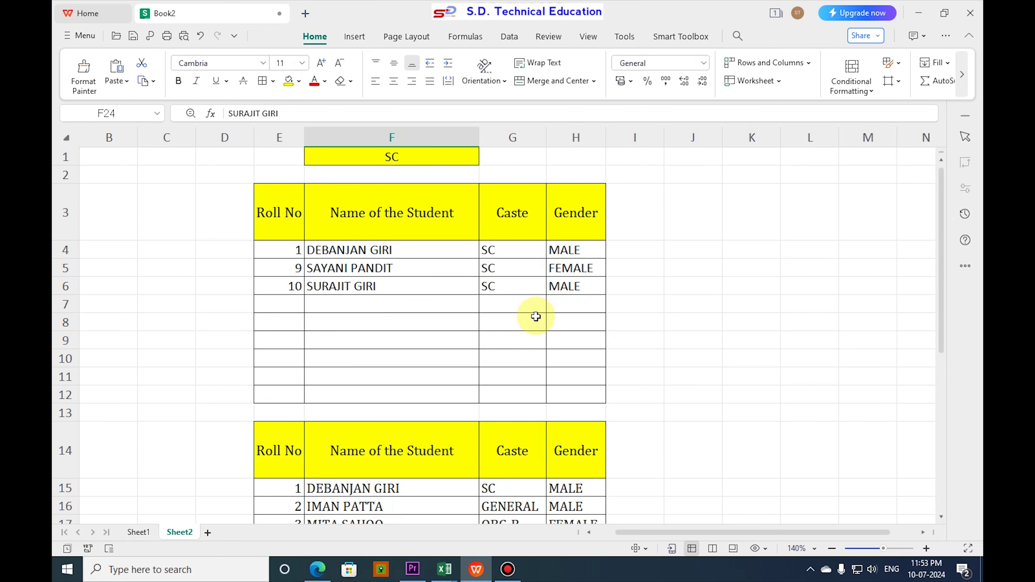
Choose GENERAL in the F1 drop-down and examine the results table
left_click(461, 156)
left_click(483, 160)
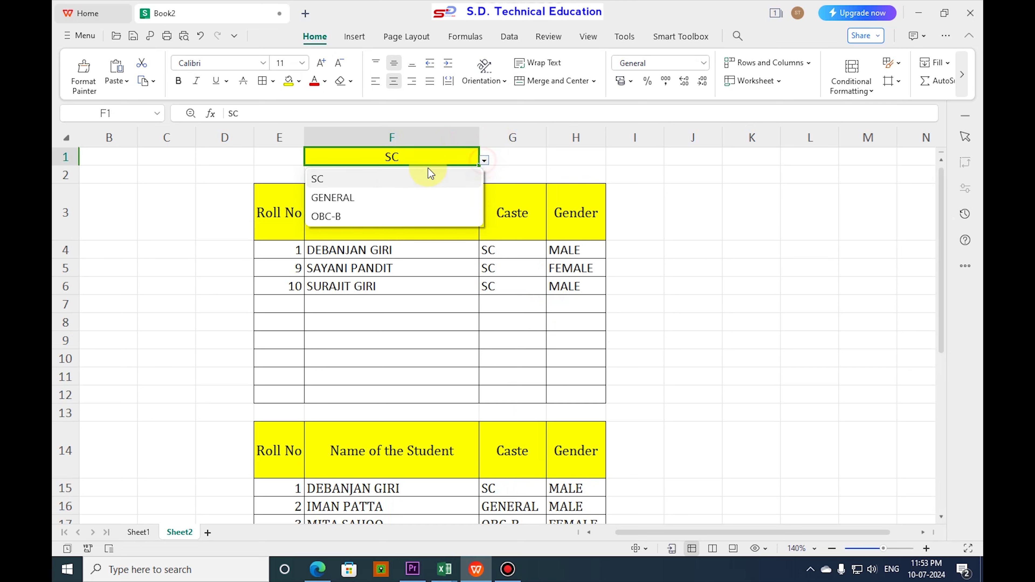
left_click(407, 198)
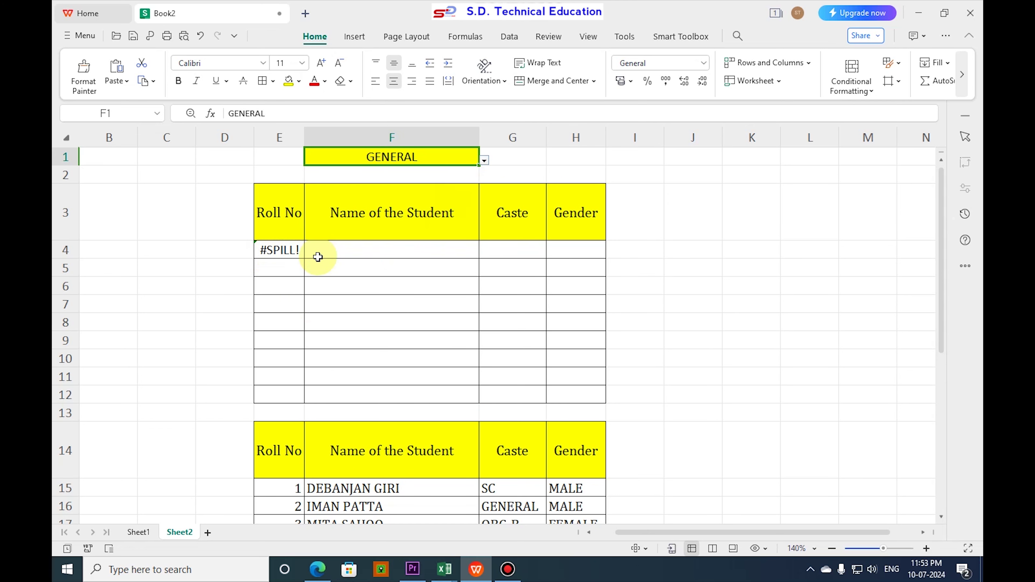
scroll(389, 387, "down", 1)
scroll(330, 331, "up", 1)
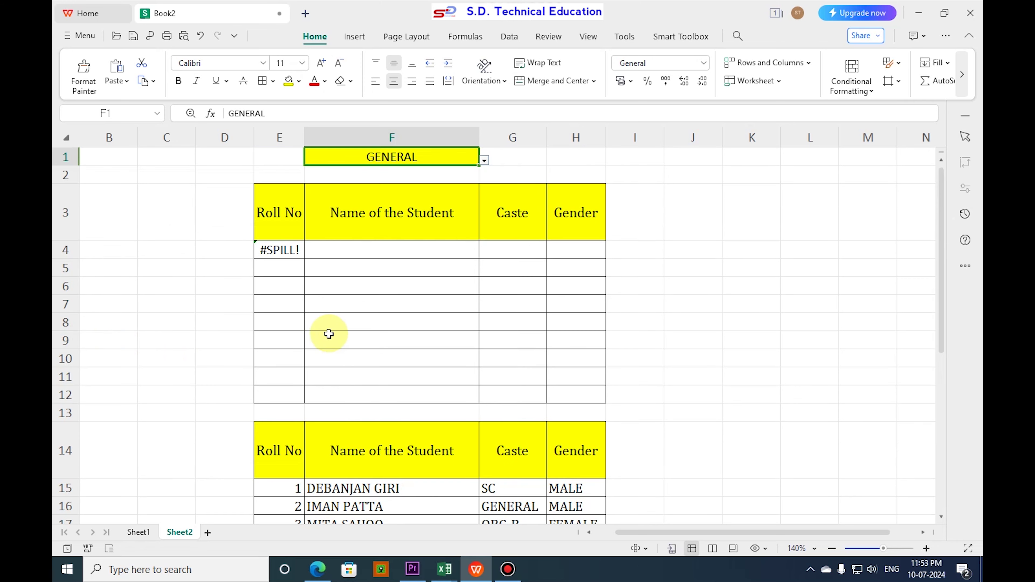
Insert three rows above row 10 to give the results table more room for the filtered students
left_click_drag(61, 358, 62, 402)
right_click(64, 359)
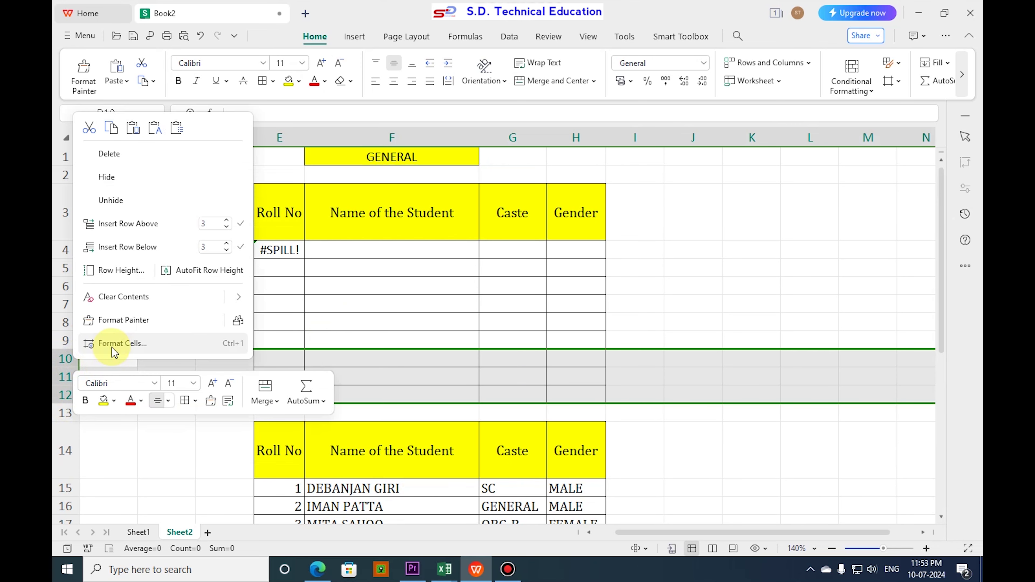
left_click(179, 224)
left_click(450, 412)
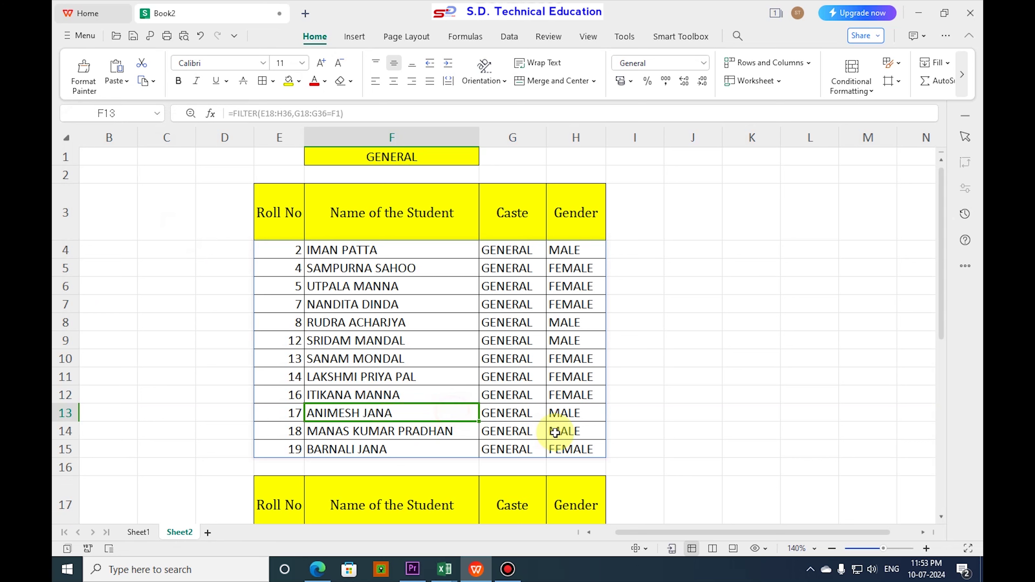